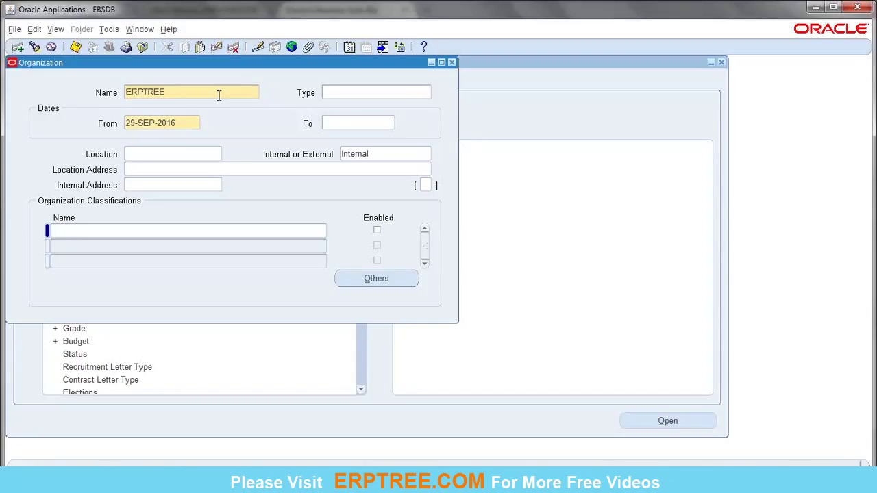
# - Name the new organization ERPTREE Hyderabad Operating Unit
pyautogui.write('erating Unit')
pyautogui.press('Tab')
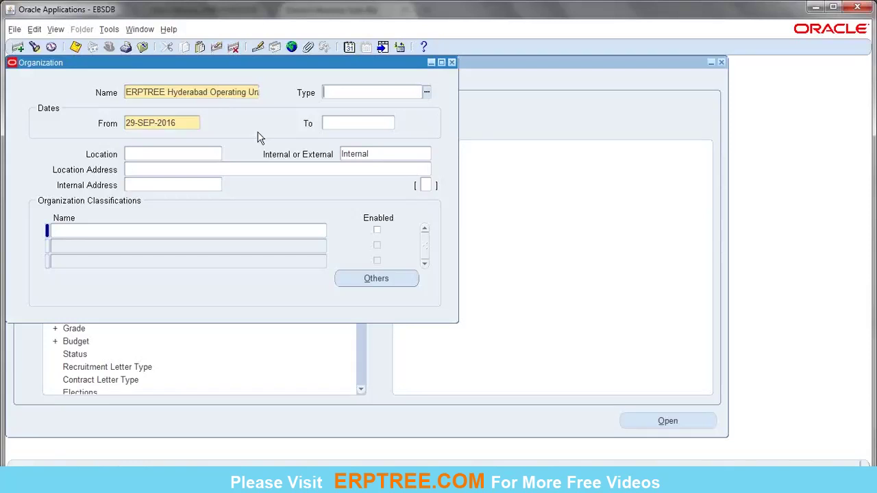
pyautogui.click(191, 92)
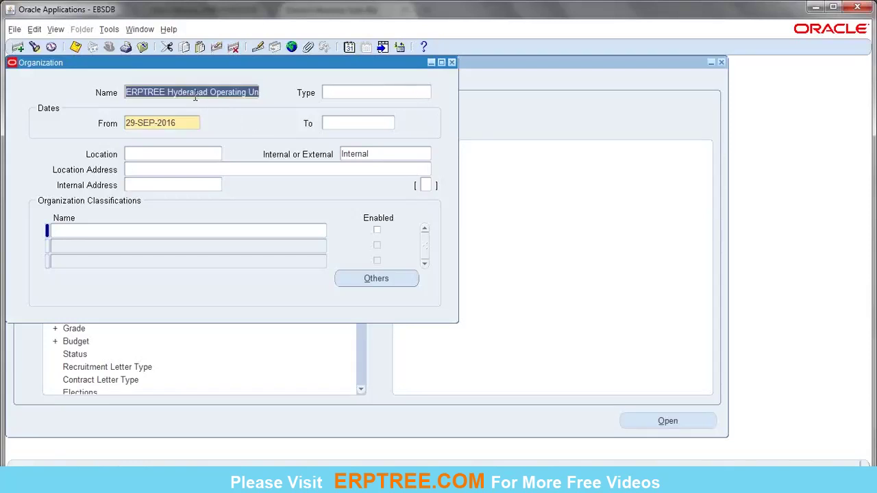
pyautogui.click(168, 91)
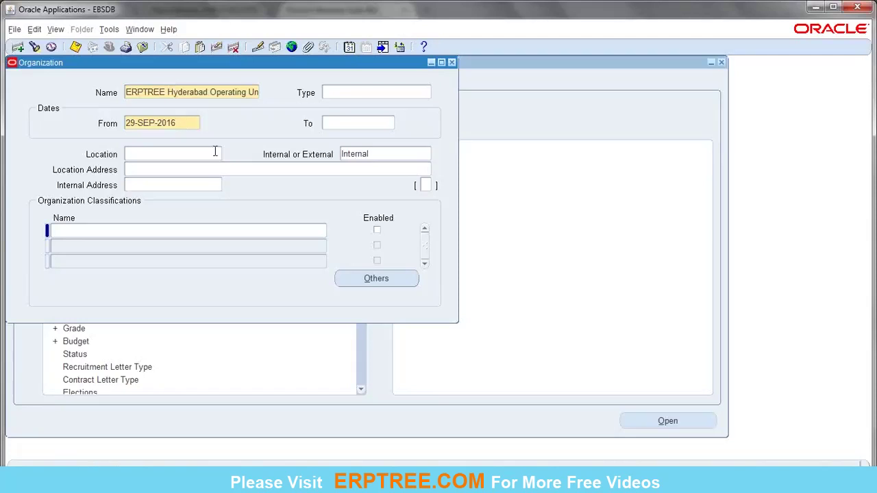
pyautogui.moveTo(168, 91); pyautogui.dragTo(208, 91)
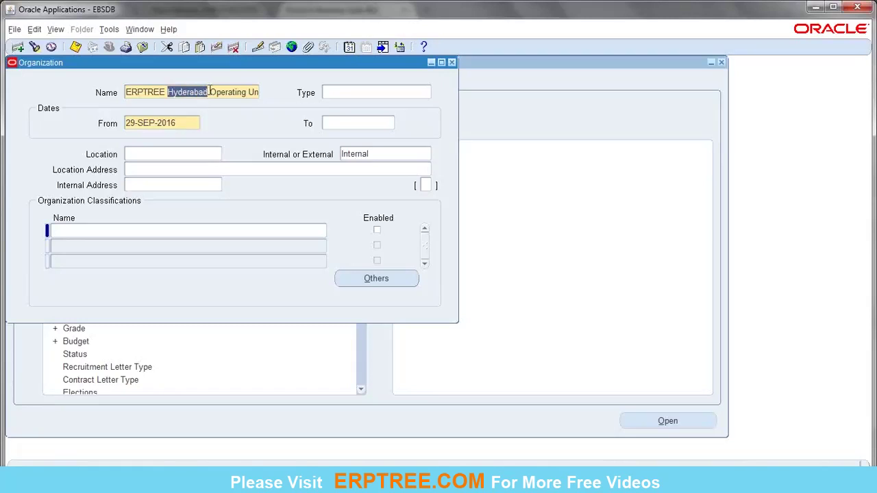
pyautogui.click(217, 93)
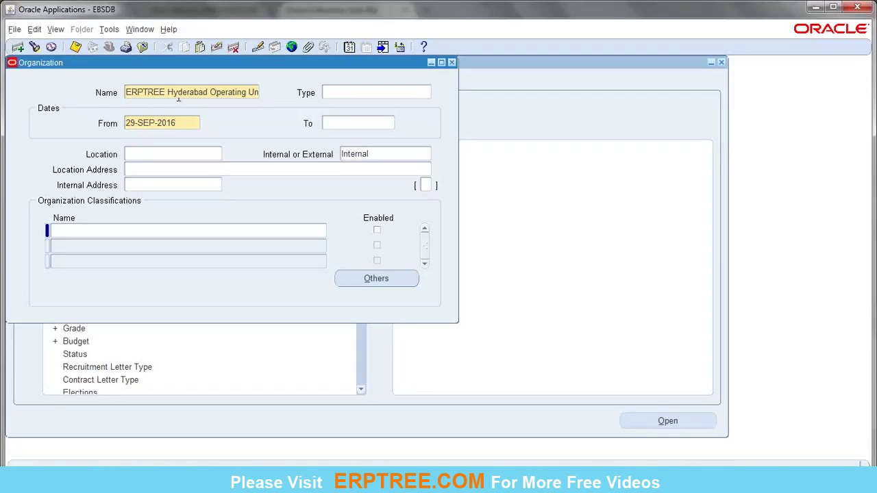
# - Set the organization's location to Hyderabad so that its location address is filled in
pyautogui.click(189, 157)
pyautogui.write('hyderabad')
pyautogui.click(209, 171)
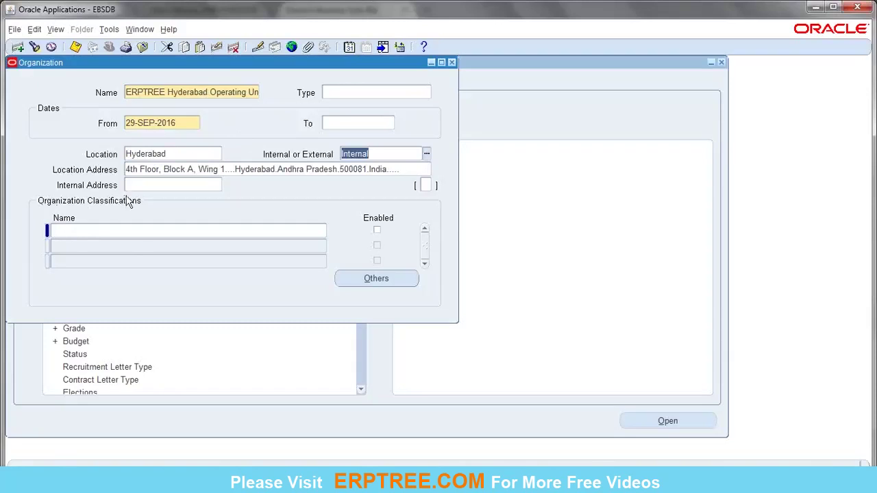
pyautogui.click(167, 90)
pyautogui.doubleClick(167, 90)
pyautogui.moveTo(160, 92); pyautogui.dragTo(276, 100)
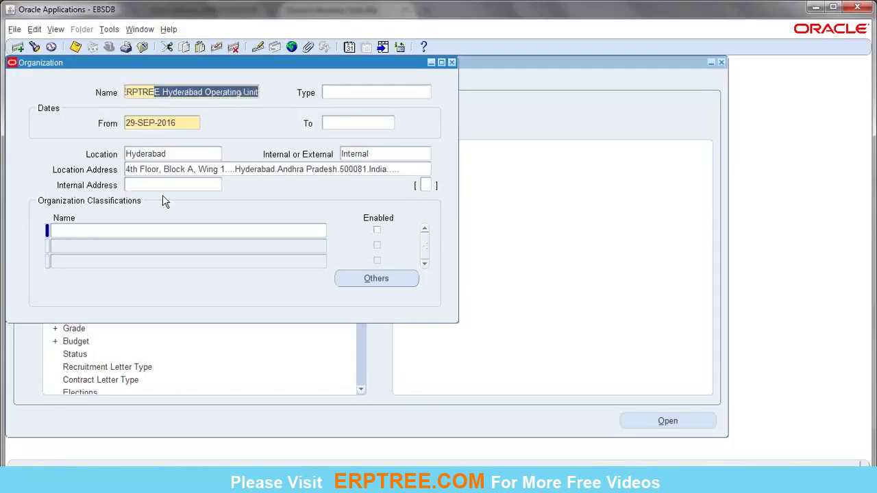
pyautogui.click(196, 84)
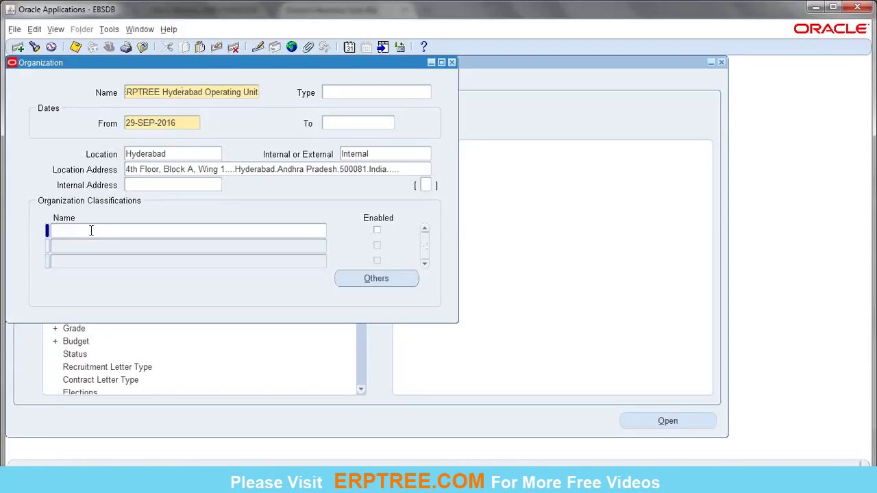
# - Save the organization's header record so that classifications can be entered
pyautogui.click(90, 230)
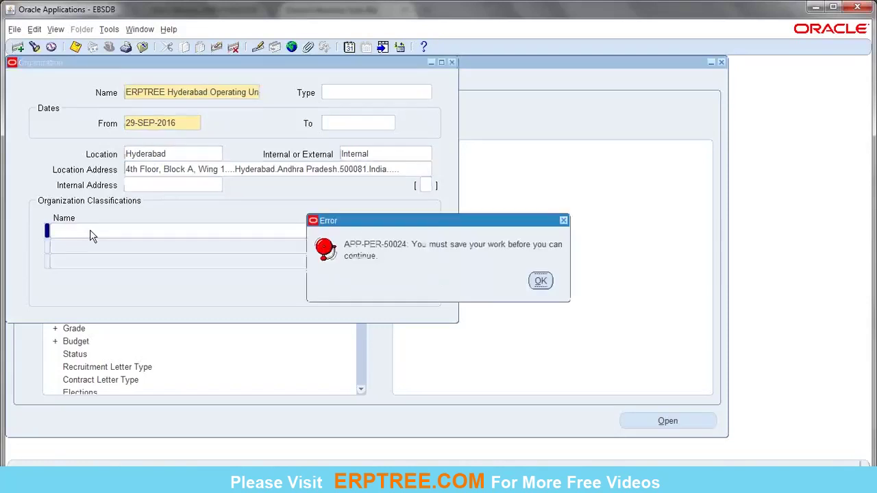
pyautogui.click(540, 282)
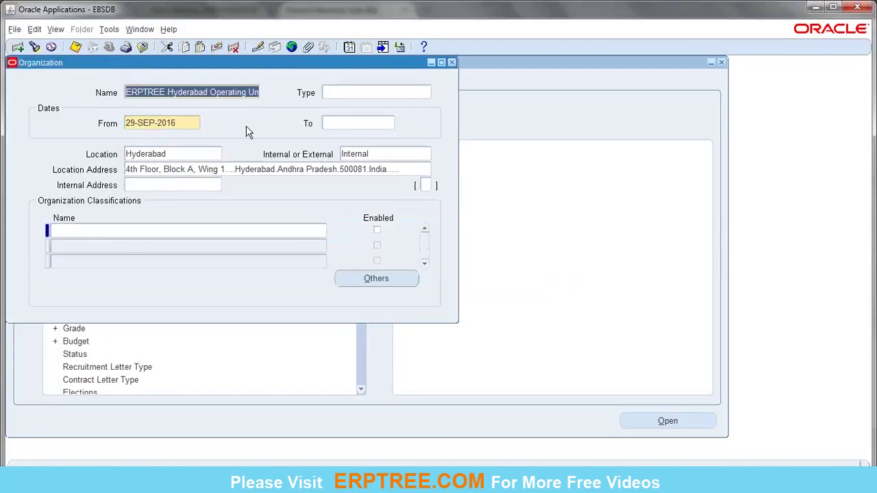
pyautogui.click(201, 157)
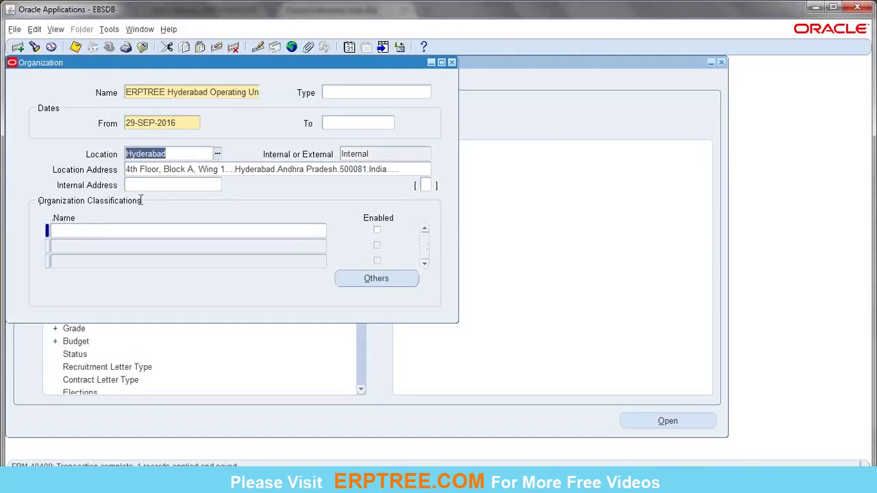
# - Add the Operating Unit classification to the organization, enable it and save the record
pyautogui.click(69, 232)
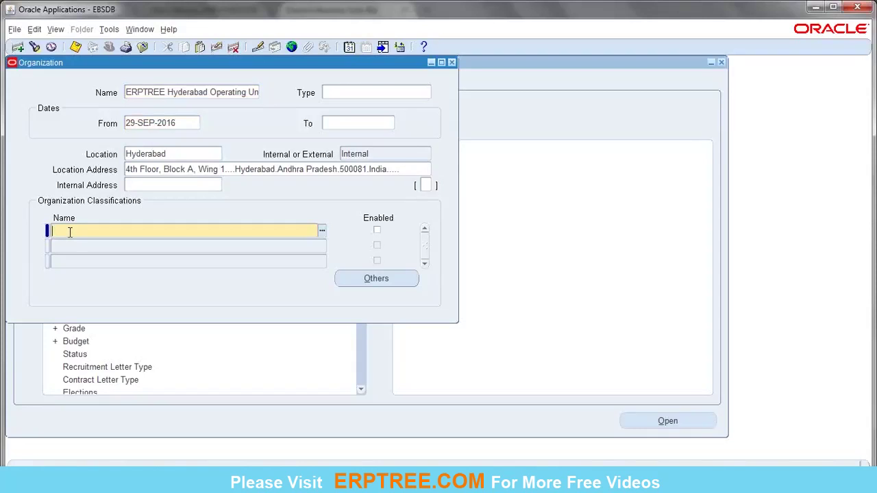
pyautogui.write('Operating U')
pyautogui.press('Tab')
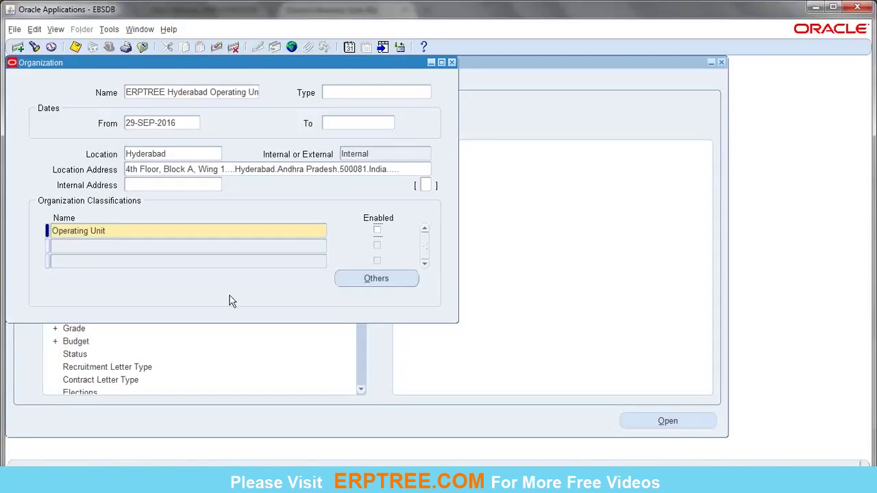
pyautogui.click(378, 231)
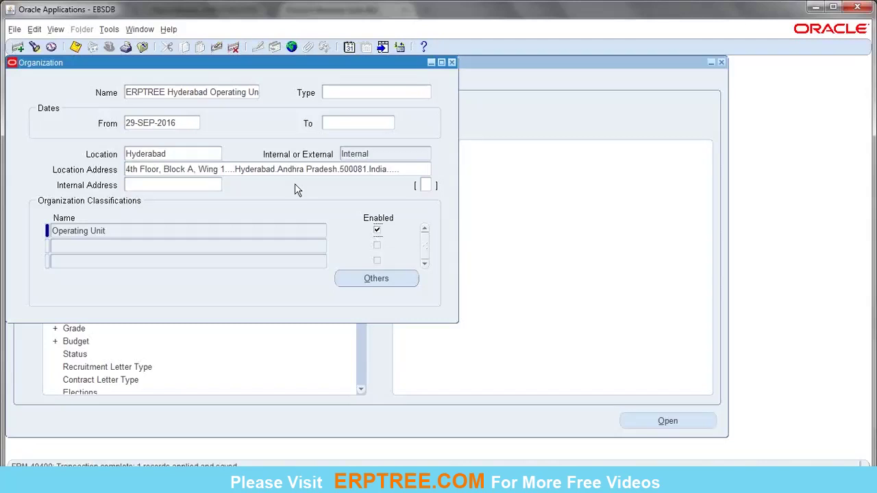
# - Open the Operating Unit Information details from the Operating Unit classification's additional information and start an entry there
pyautogui.click(677, 22)
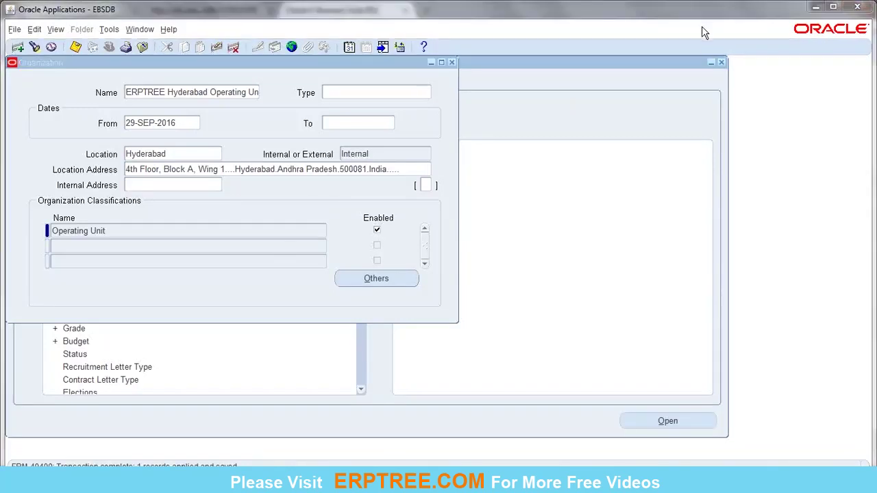
pyautogui.click(309, 306)
pyautogui.click(131, 226)
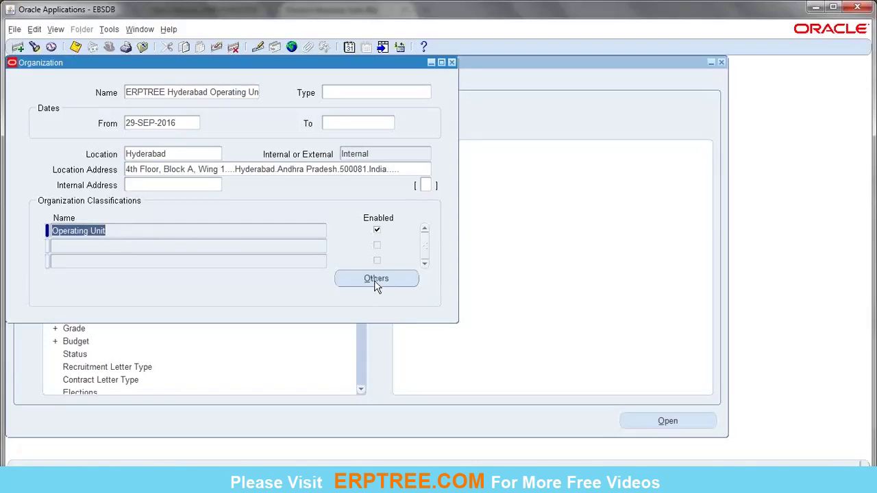
pyautogui.click(121, 230)
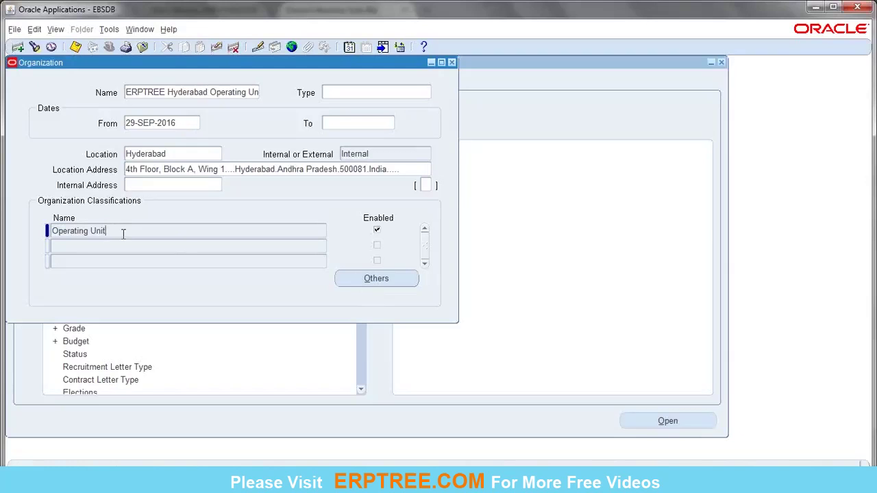
pyautogui.click(370, 278)
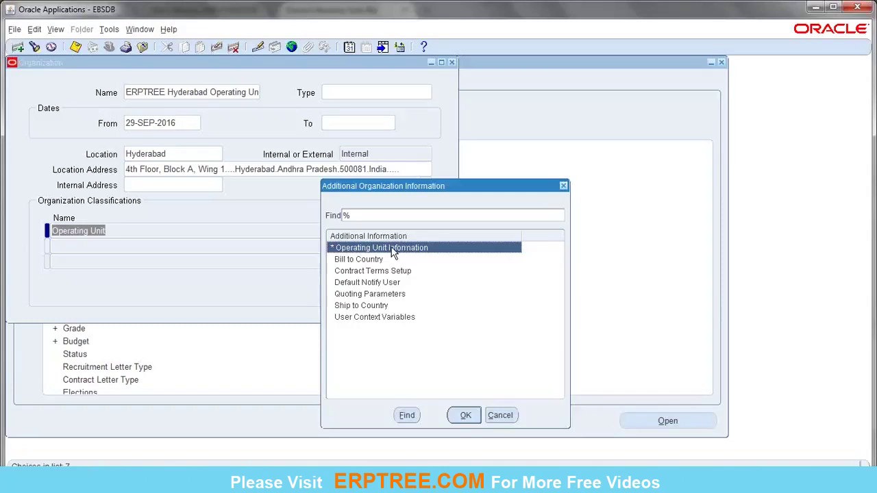
pyautogui.click(465, 417)
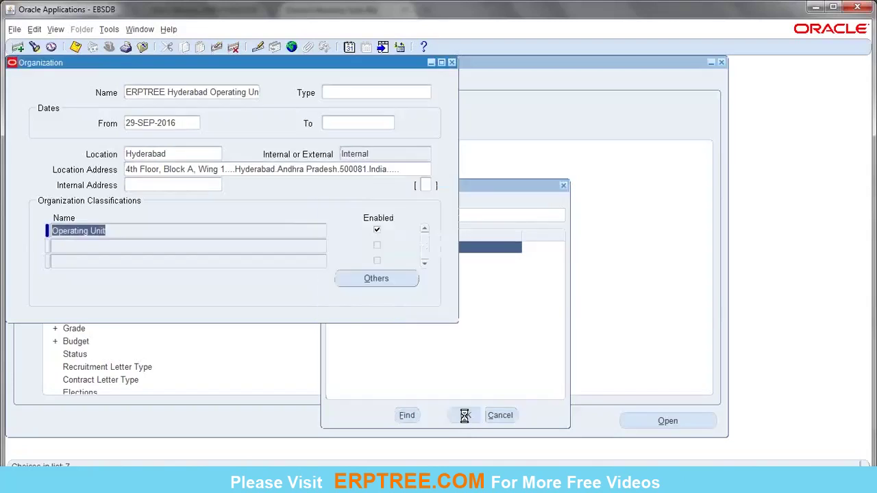
pyautogui.moveTo(158, 84); pyautogui.dragTo(225, 90)
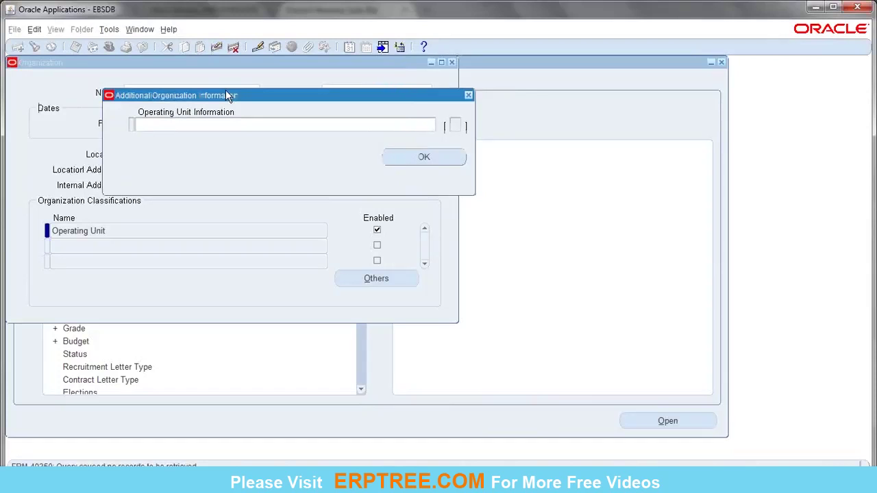
pyautogui.click(178, 124)
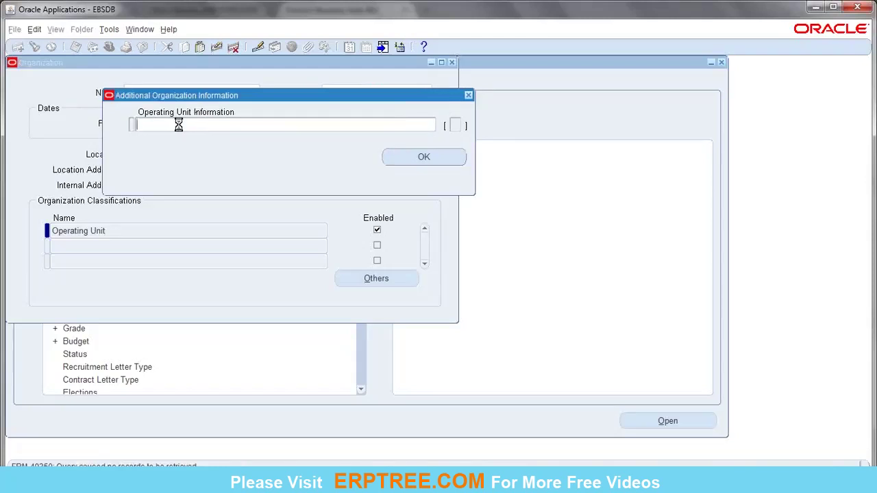
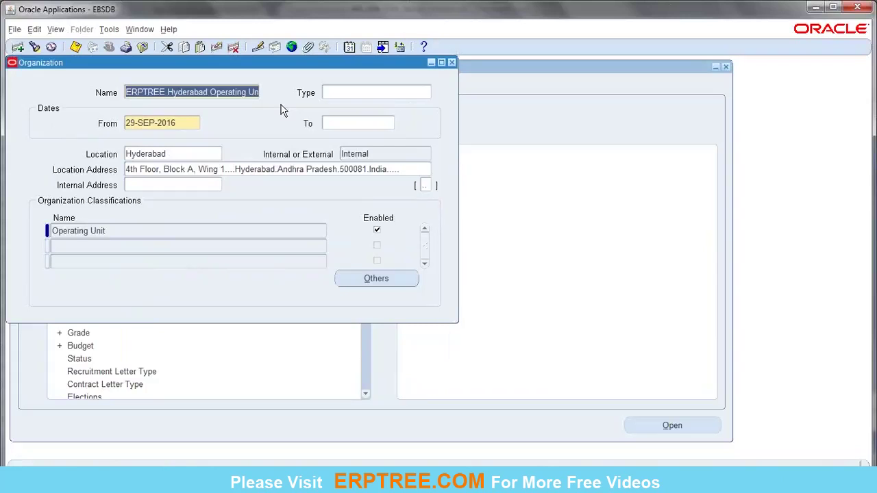
# - Open the record history of the ERPTREE Hyderabad organization and examine who created it and its creation date and time
pyautogui.click(165, 92)
pyautogui.moveTo(58, 67); pyautogui.dragTo(76, 80)
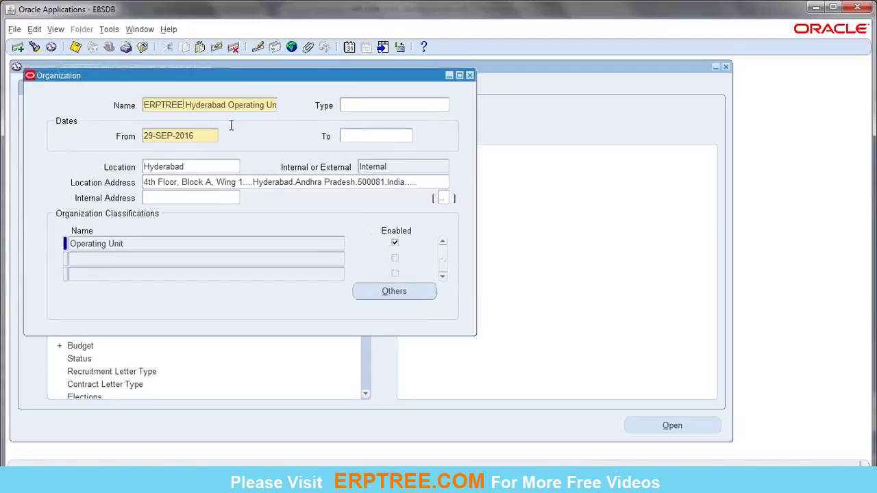
pyautogui.click(169, 30)
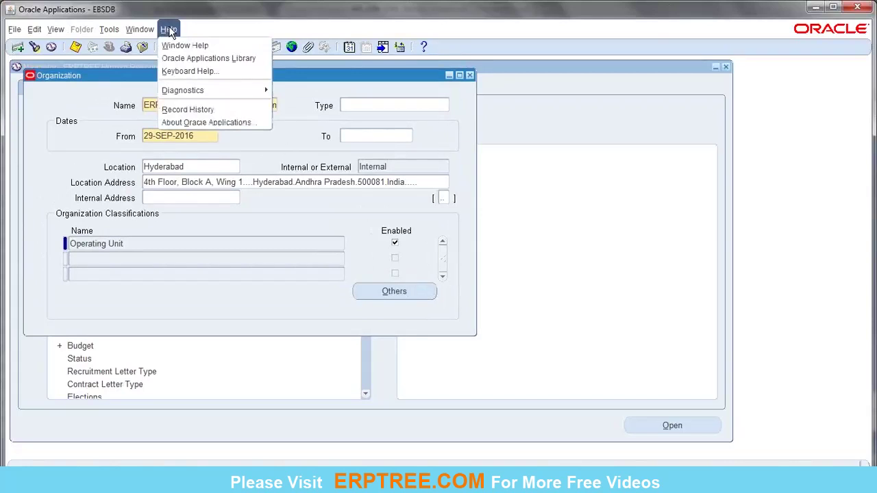
pyautogui.click(187, 112)
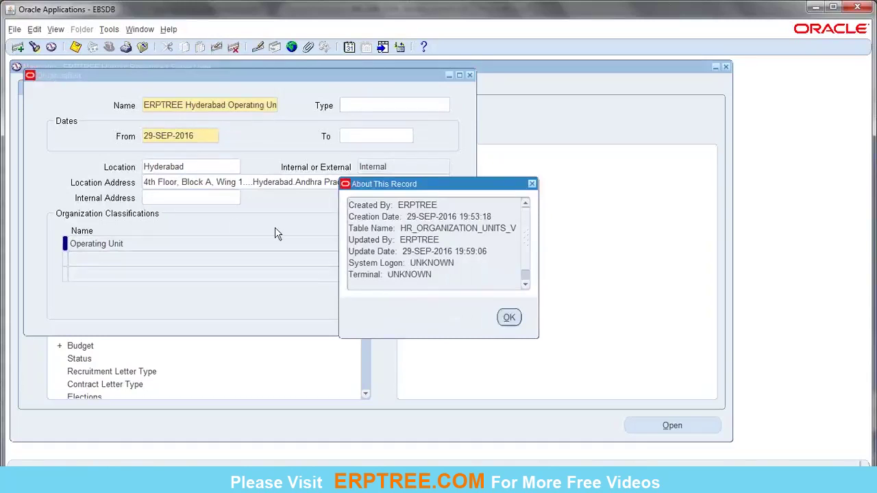
pyautogui.moveTo(442, 205); pyautogui.dragTo(398, 205)
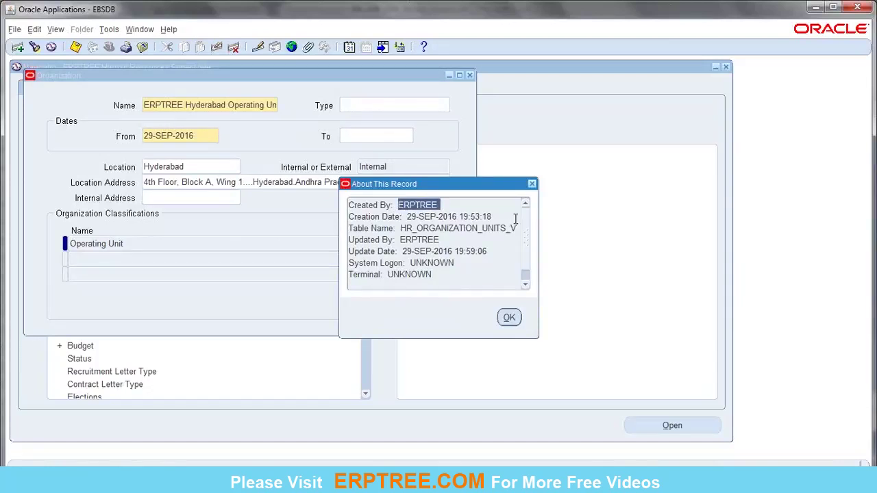
pyautogui.moveTo(494, 217); pyautogui.dragTo(409, 220)
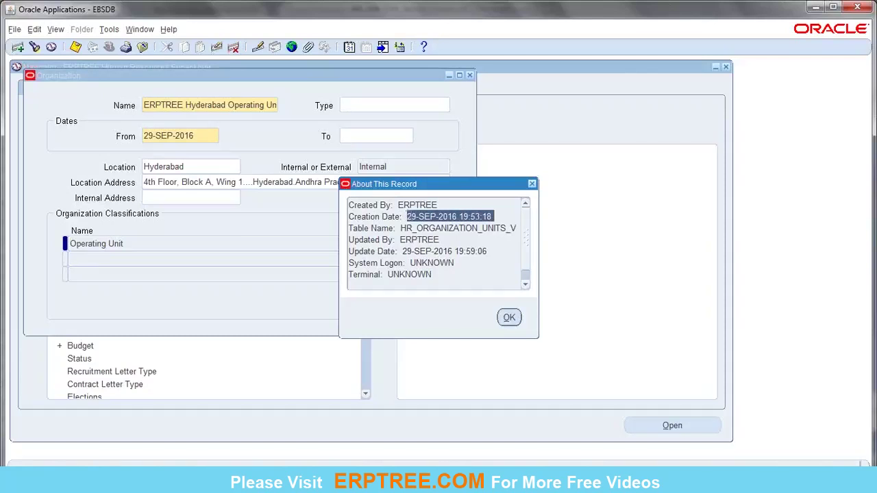
pyautogui.click(464, 217)
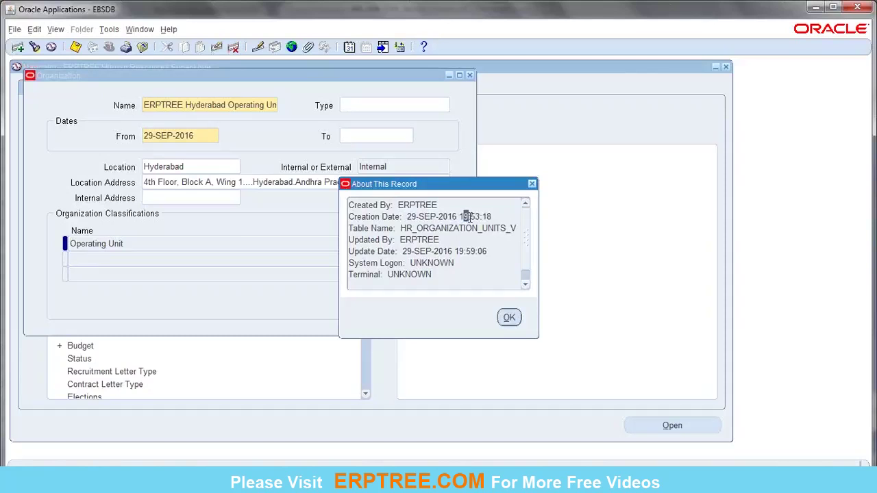
pyautogui.moveTo(465, 216); pyautogui.dragTo(479, 216)
pyautogui.click(500, 217)
pyautogui.moveTo(456, 216); pyautogui.dragTo(406, 217)
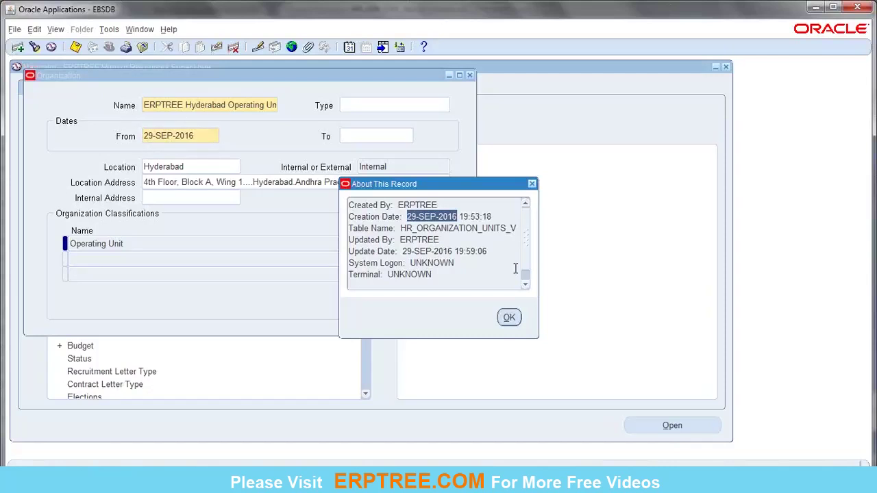
# - Examine the table name, creator and update details in the record history, and close it together with the Organization form
pyautogui.click(400, 228)
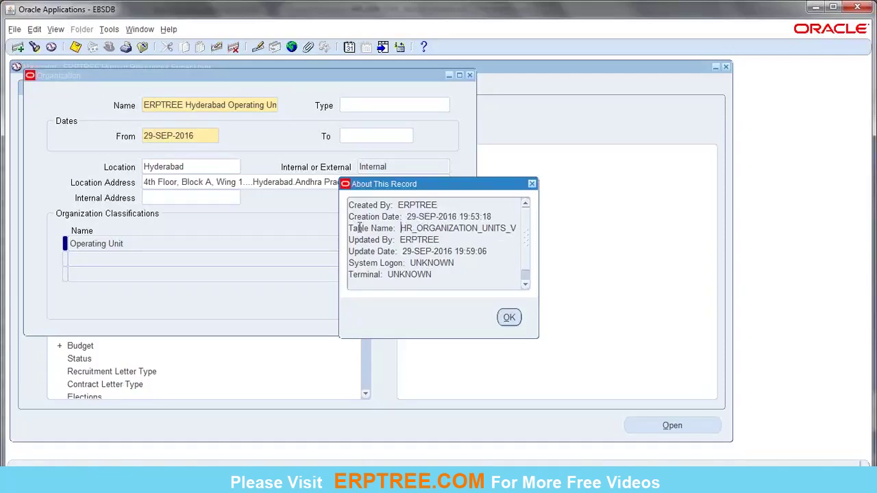
pyautogui.moveTo(350, 229); pyautogui.dragTo(521, 228)
pyautogui.click(518, 228)
pyautogui.moveTo(399, 228); pyautogui.dragTo(518, 232)
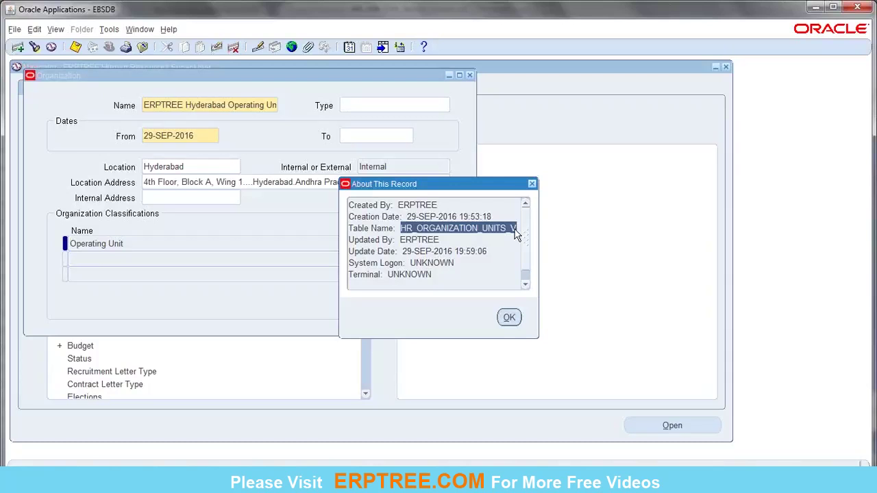
pyautogui.moveTo(398, 205); pyautogui.dragTo(438, 206)
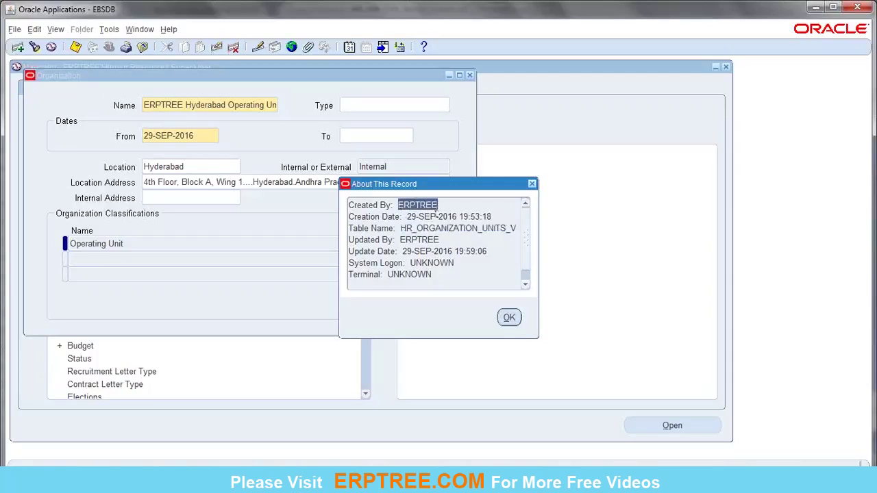
pyautogui.moveTo(398, 240); pyautogui.dragTo(440, 241)
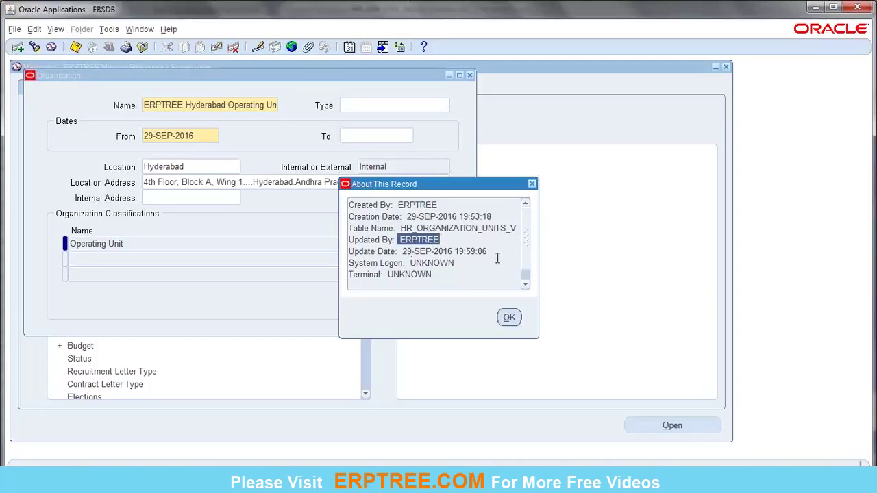
pyautogui.scroll(-1, 526, 256)
pyautogui.scroll(1, 524, 229)
pyautogui.click(531, 185)
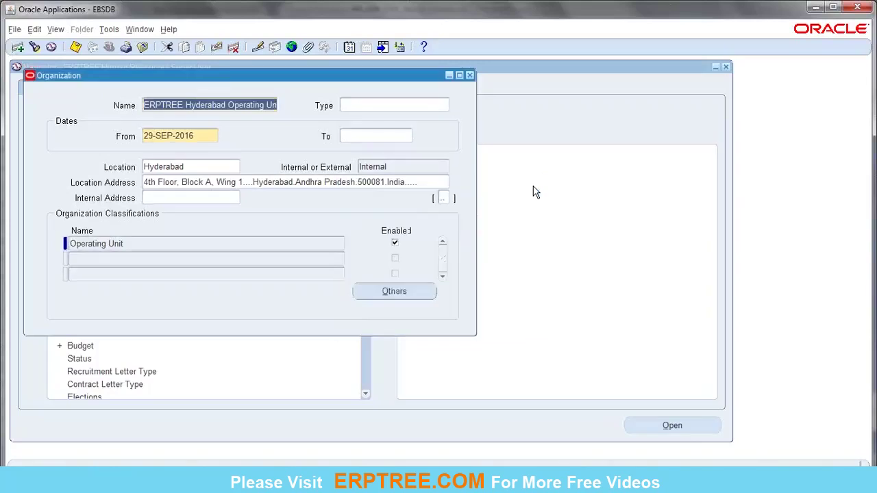
pyautogui.click(470, 76)
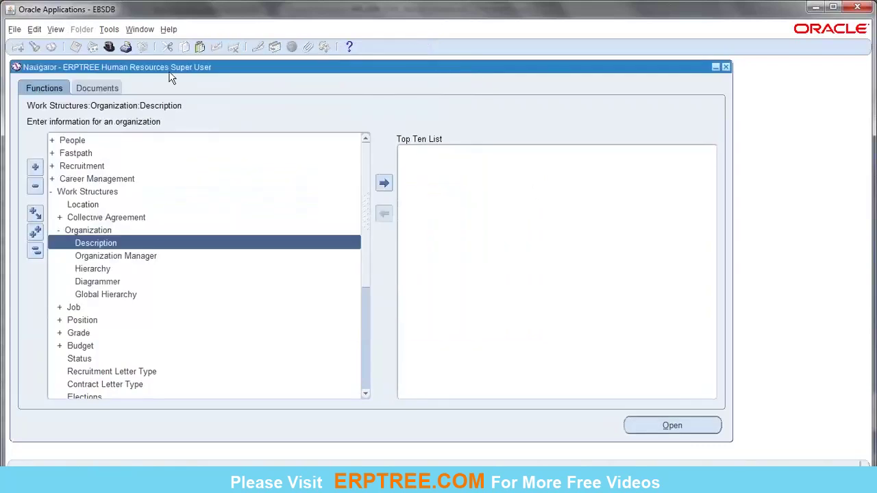
# - Switch to the System Administrator responsibility and open the form for defining responsibilities under Security
pyautogui.click(107, 44)
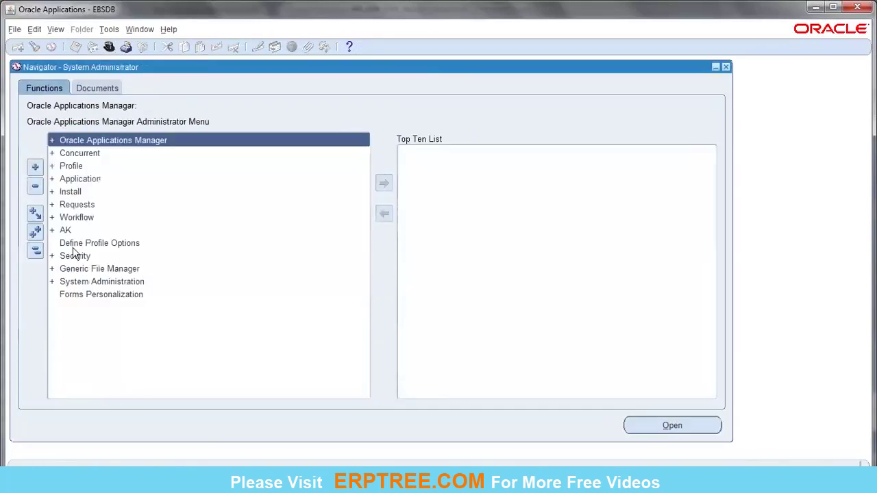
pyautogui.doubleClick(74, 255)
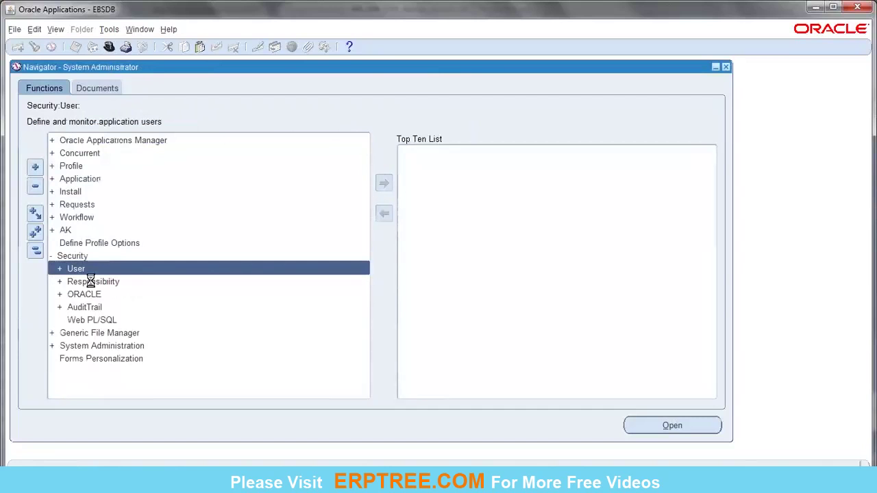
pyautogui.doubleClick(90, 282)
pyautogui.doubleClick(85, 294)
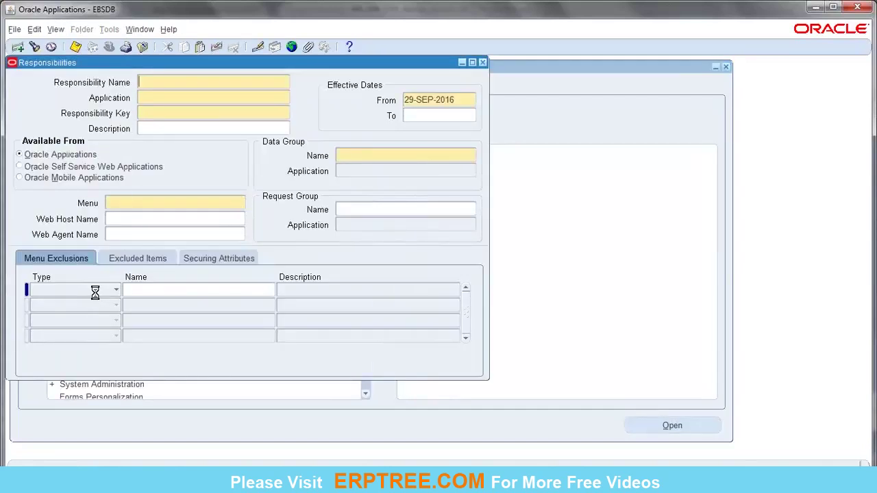
# - Find responsibilities matching "erpTREE %" and load the ERPTREE Accounts Payable Super User record
pyautogui.hotkey('ctrl', 'l')
pyautogui.write('erpTREE %')
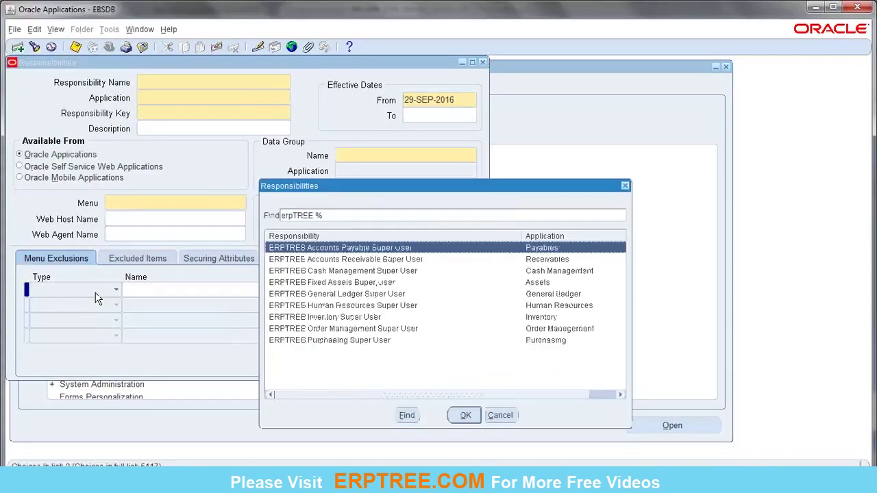
pyautogui.press('Return')
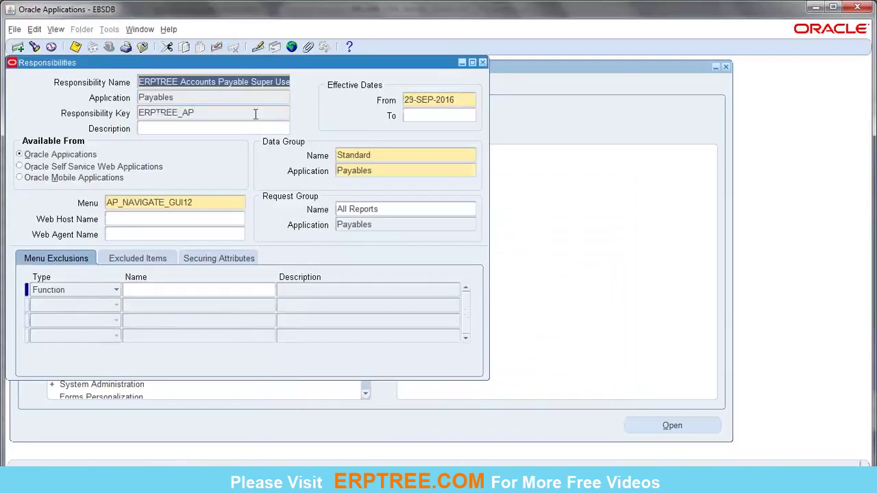
# - Examine the creator, creation date and table name in the responsibility's record history, and close it together with the Responsibilities form
pyautogui.click(168, 30)
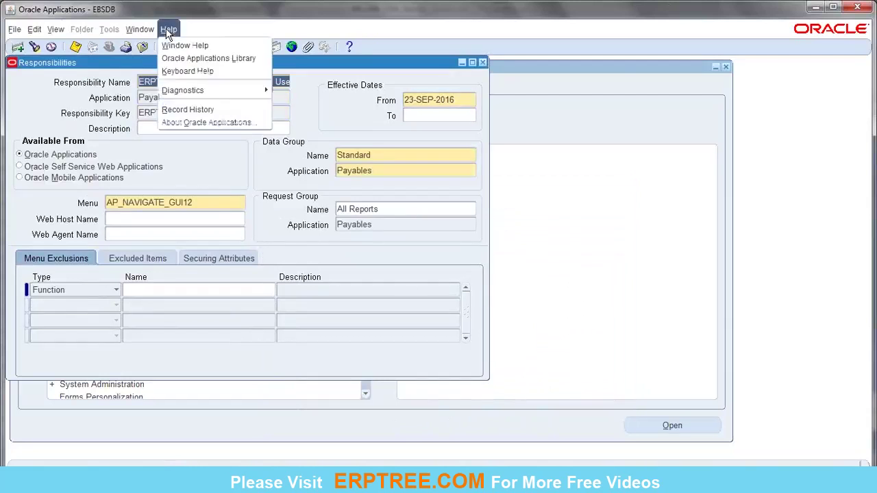
pyautogui.click(185, 109)
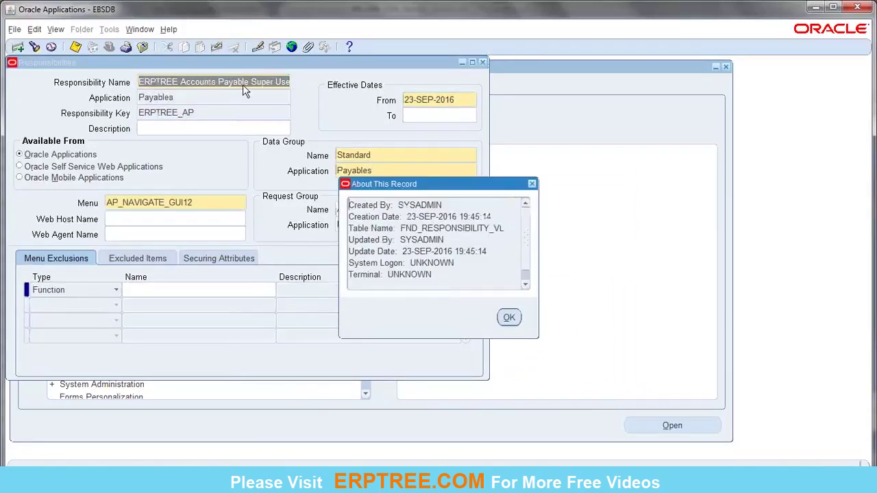
pyautogui.moveTo(444, 205); pyautogui.dragTo(401, 209)
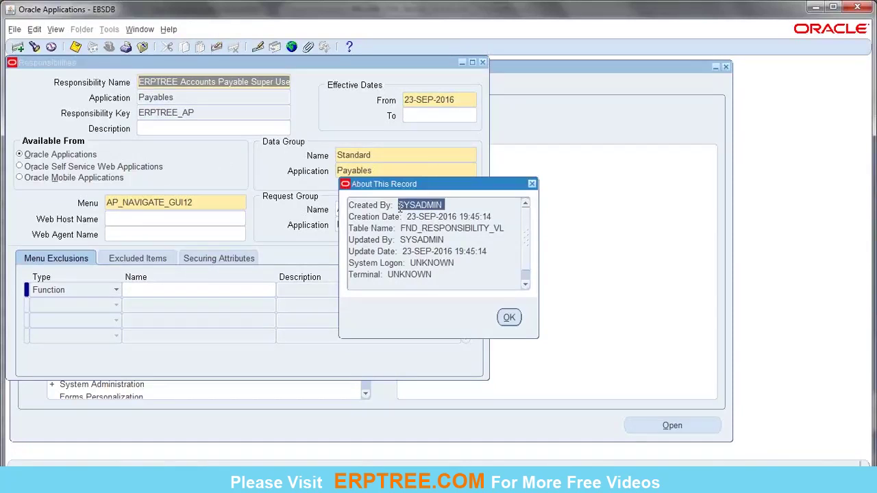
pyautogui.moveTo(407, 217); pyautogui.dragTo(495, 217)
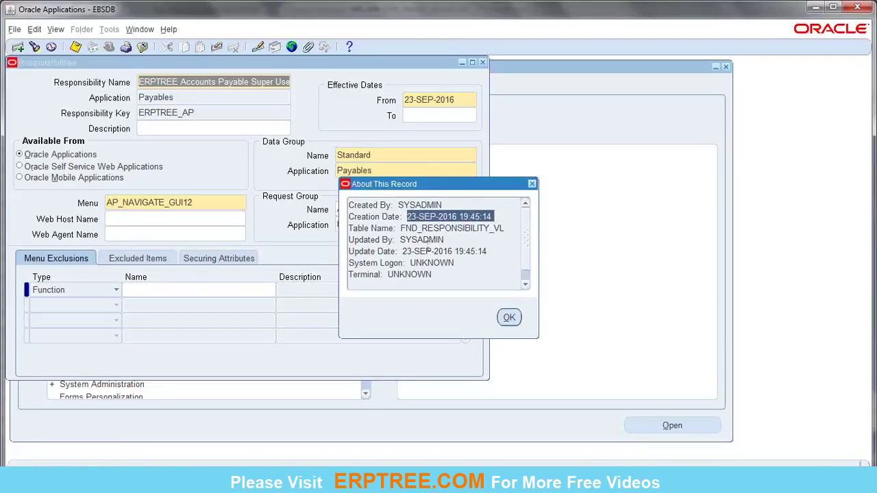
pyautogui.moveTo(403, 230); pyautogui.dragTo(506, 232)
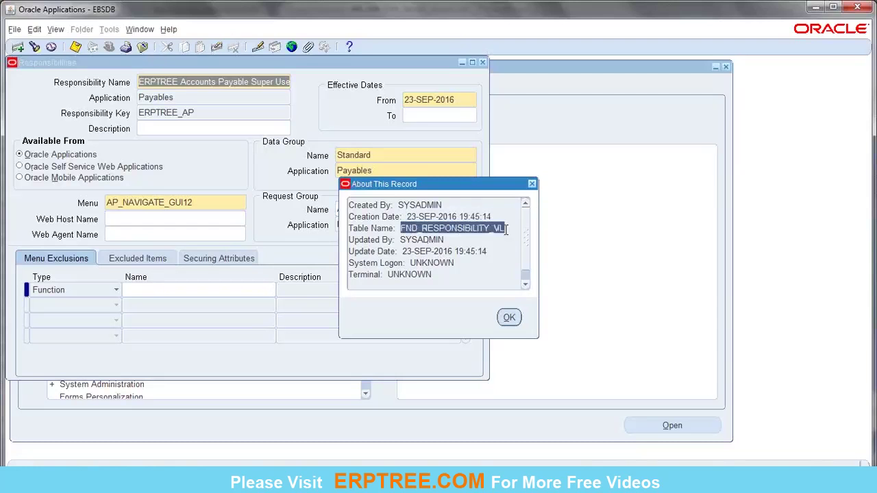
pyautogui.moveTo(349, 230); pyautogui.dragTo(504, 233)
pyautogui.click(531, 184)
pyautogui.click(482, 63)
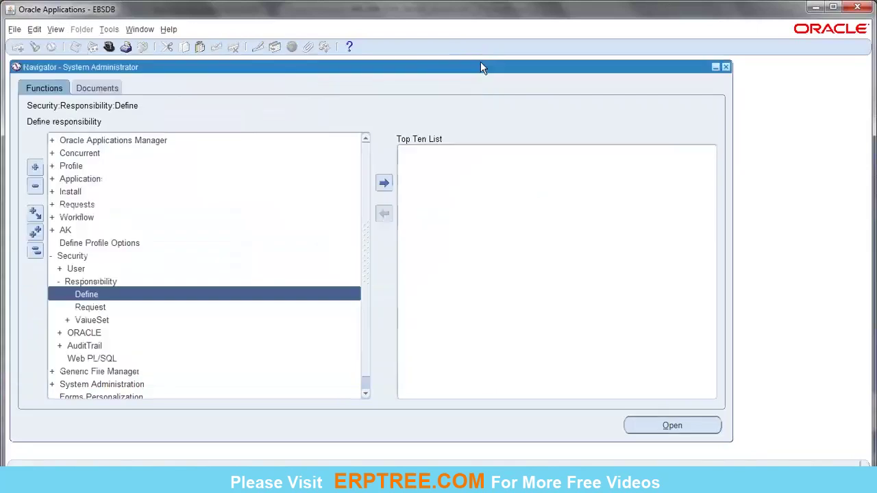
# - Collapse the navigator's function tree and examine the login user name in the About Oracle Applications information
pyautogui.click(36, 251)
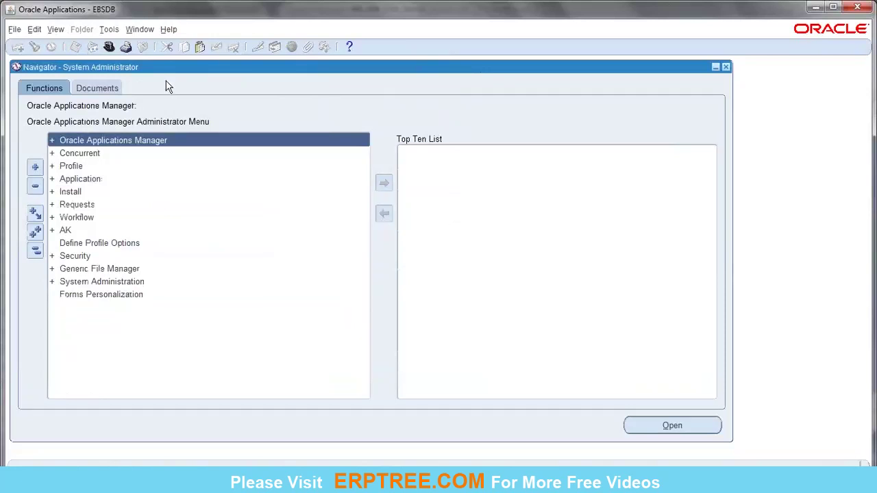
pyautogui.click(169, 30)
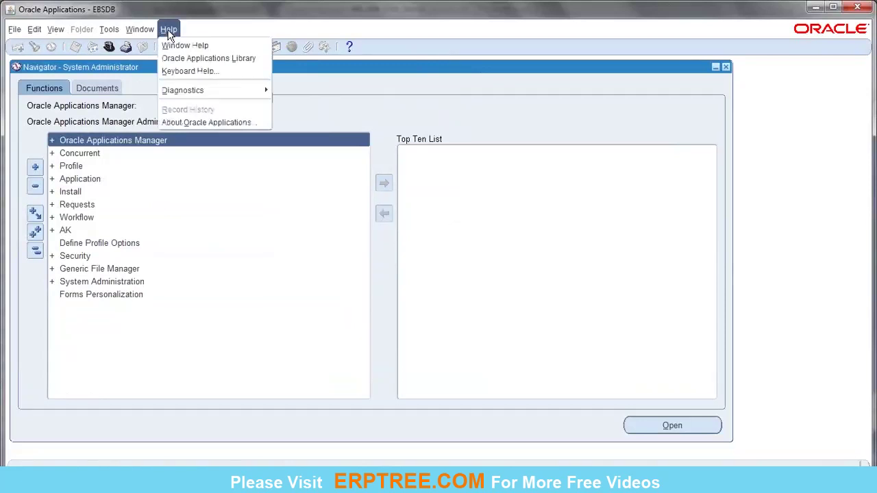
pyautogui.click(206, 121)
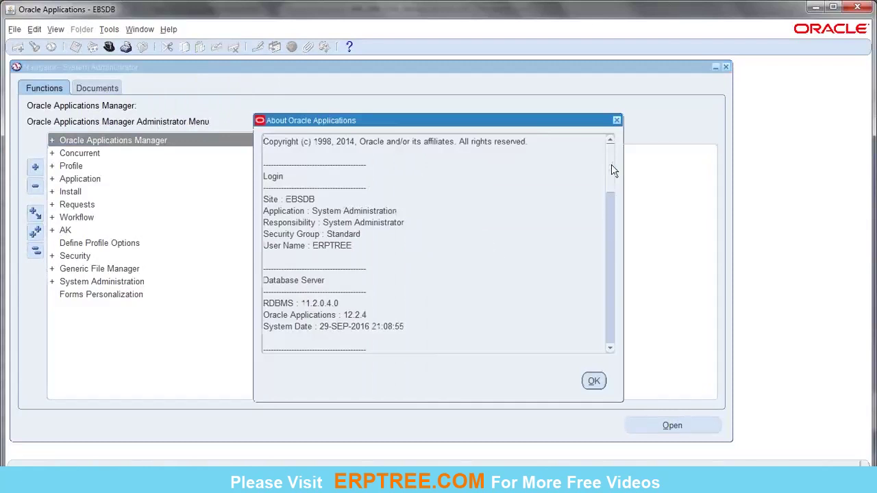
pyautogui.moveTo(612, 167); pyautogui.dragTo(615, 186)
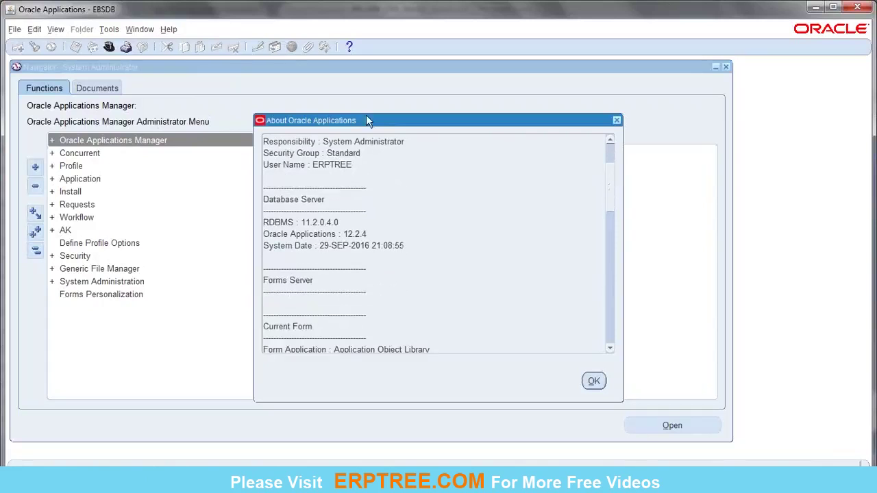
pyautogui.moveTo(405, 142); pyautogui.dragTo(312, 164)
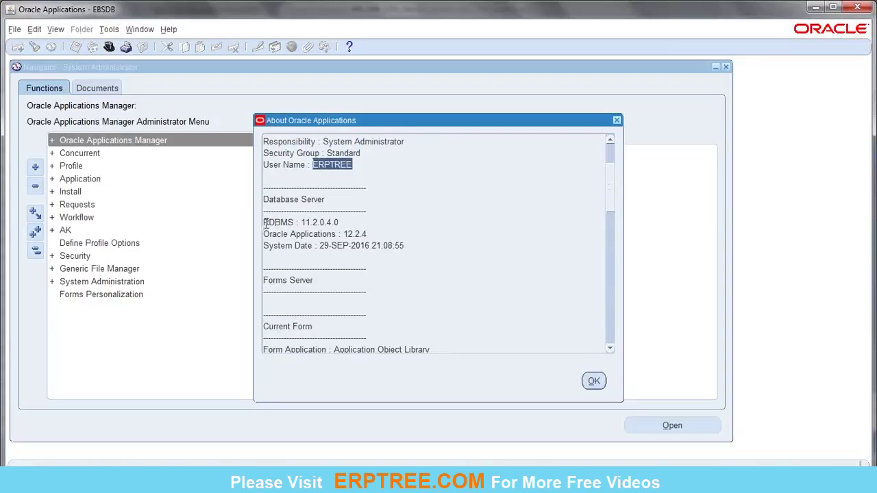
# - Examine the database version, Oracle Applications release and system date in the Database Server section
pyautogui.moveTo(340, 223); pyautogui.dragTo(301, 223)
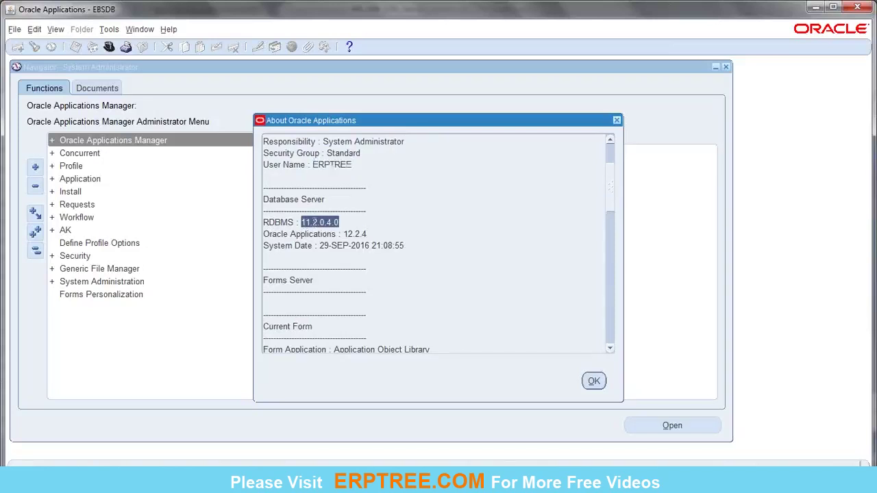
pyautogui.click(342, 223)
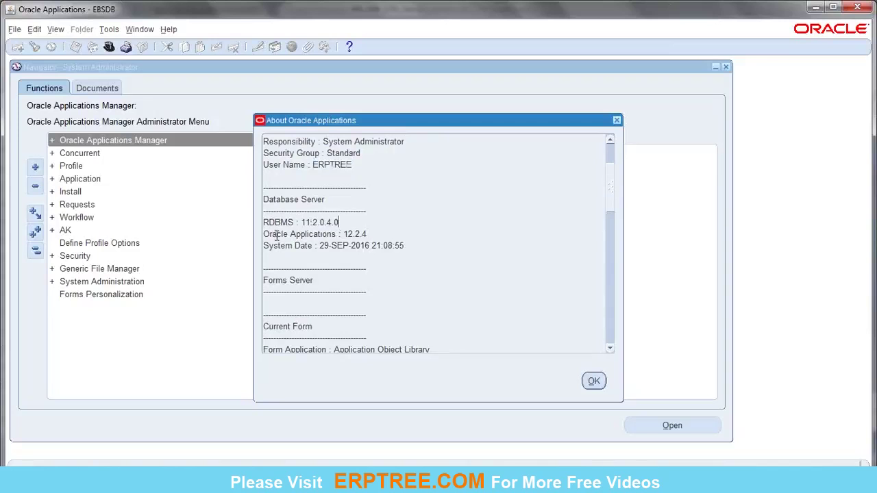
pyautogui.moveTo(264, 234); pyautogui.dragTo(370, 234)
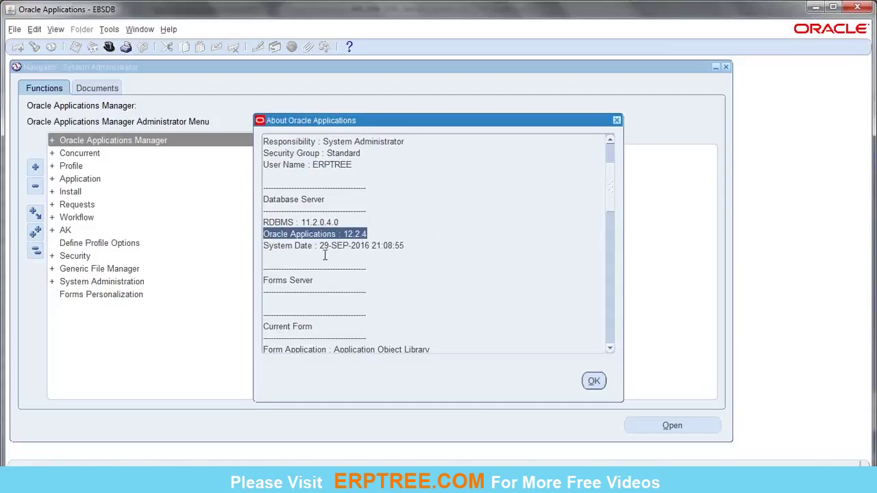
pyautogui.moveTo(320, 247); pyautogui.dragTo(409, 248)
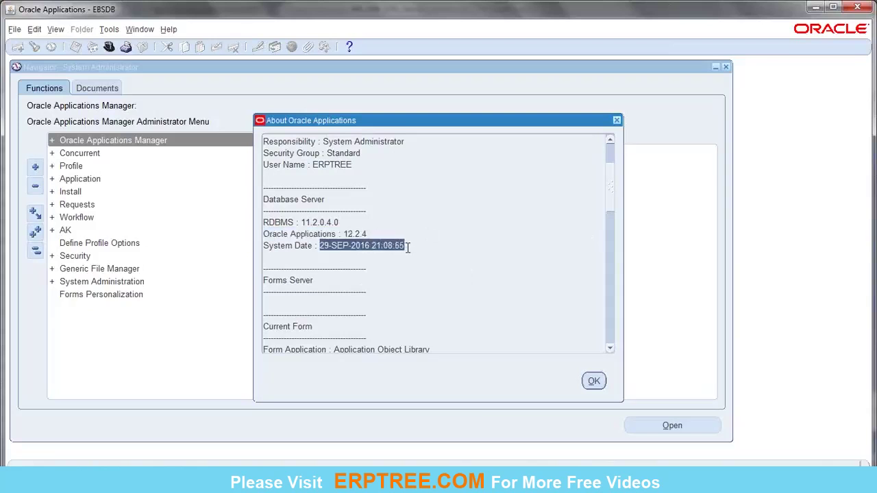
pyautogui.moveTo(319, 246); pyautogui.dragTo(408, 243)
# - Examine the current form's version and the scheme display profiles in the About Oracle Applications information, and close it
pyautogui.moveTo(613, 190); pyautogui.dragTo(615, 226)
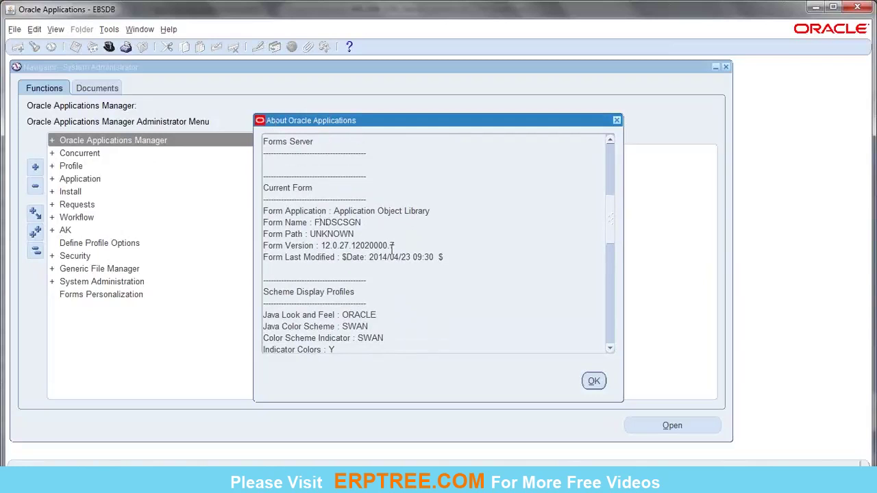
pyautogui.moveTo(263, 245); pyautogui.dragTo(404, 245)
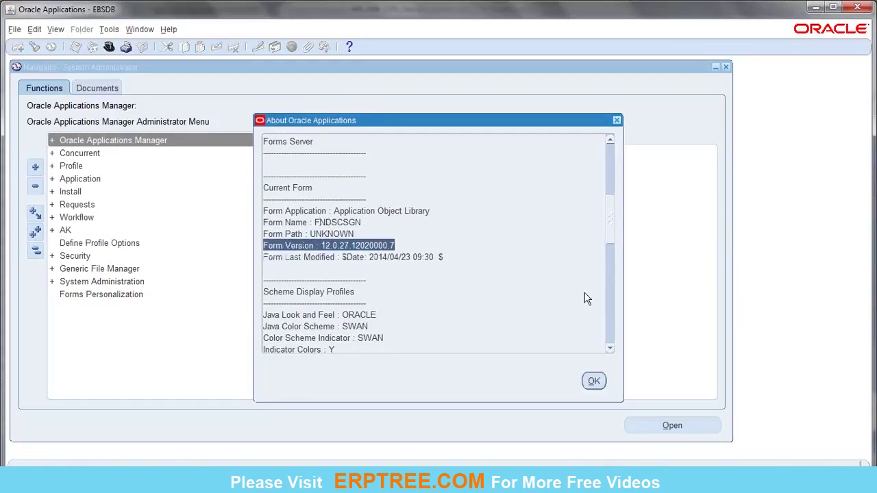
pyautogui.scroll(-2, 612, 232)
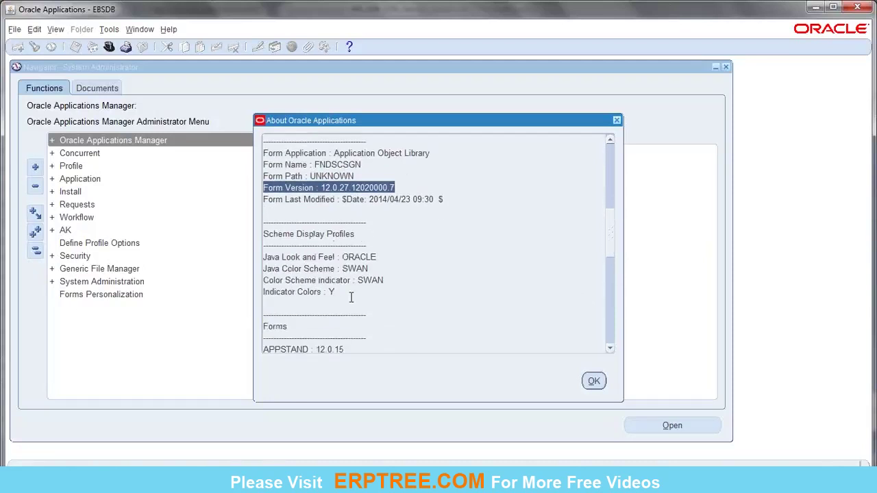
pyautogui.moveTo(614, 227); pyautogui.dragTo(609, 147)
pyautogui.click(615, 121)
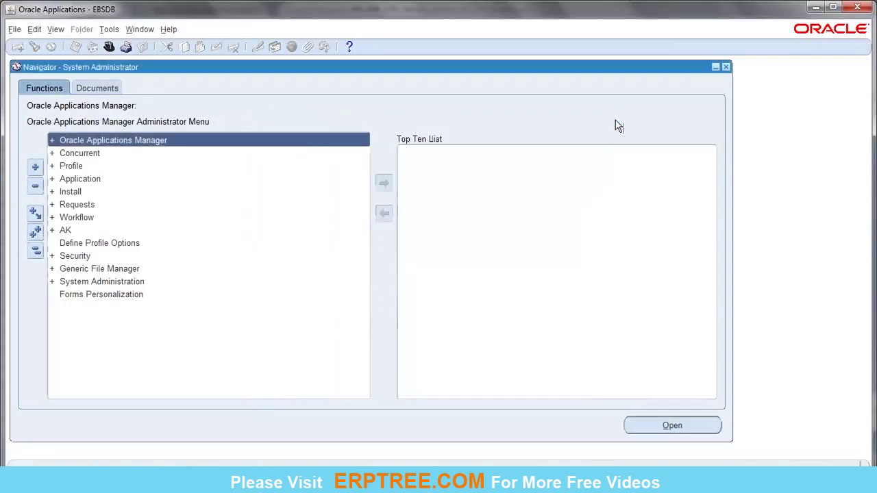
# - Switch to the ERPTREE Human Resources Super User responsibility
pyautogui.click(108, 47)
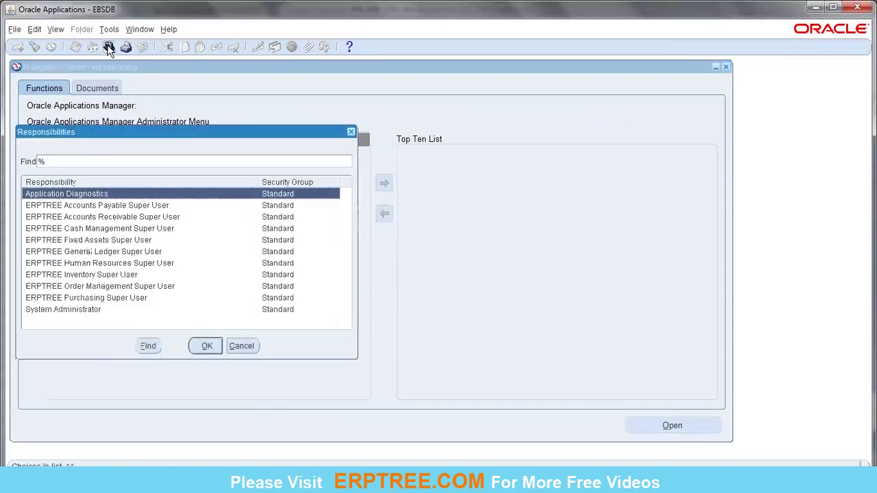
pyautogui.click(97, 265)
pyautogui.doubleClick(98, 264)
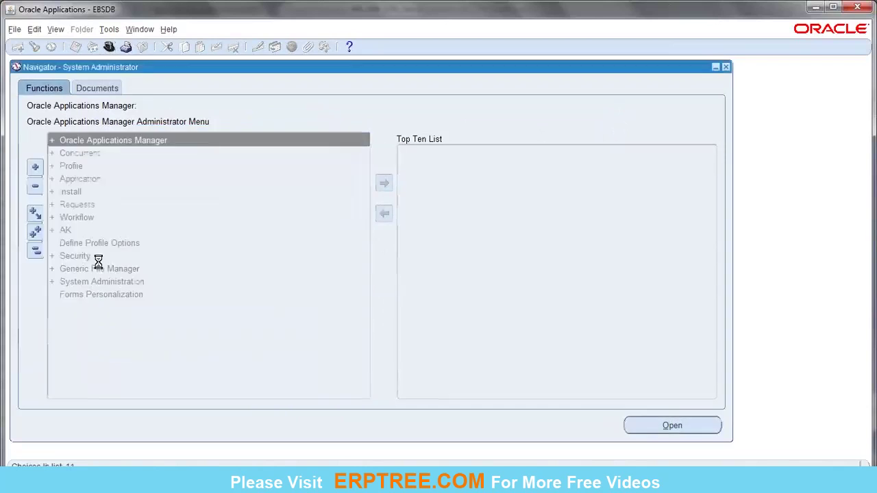